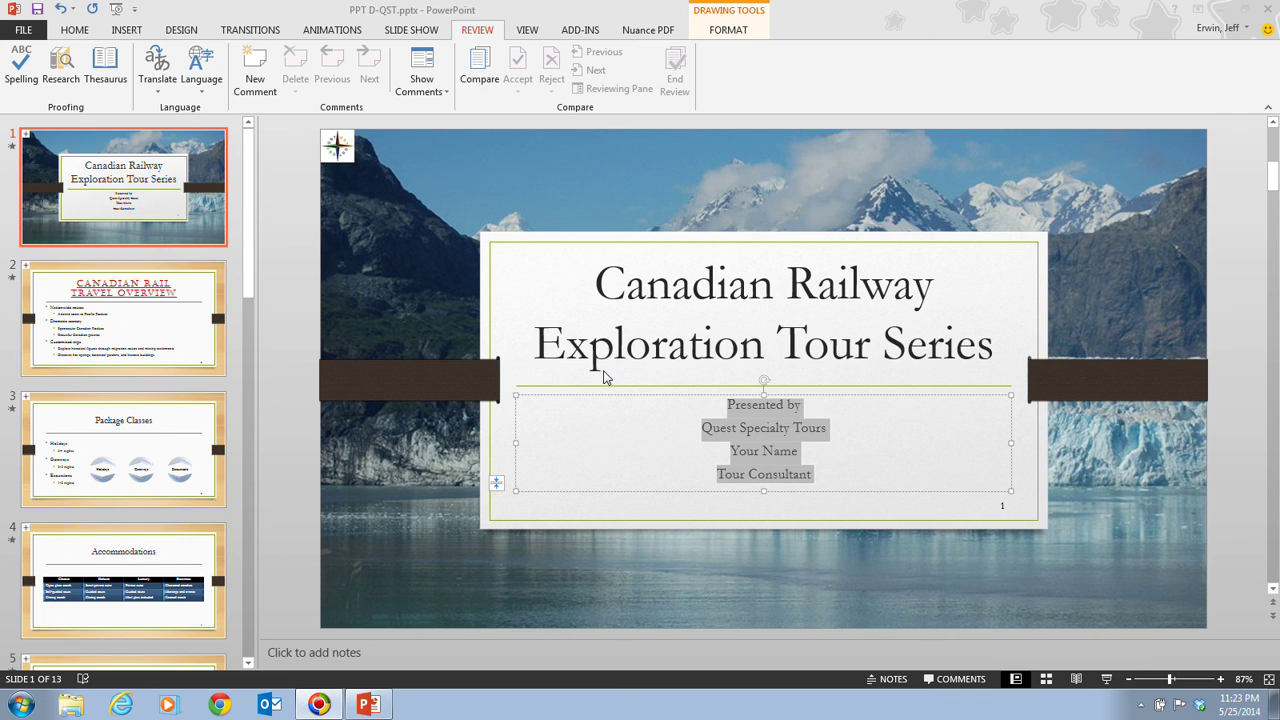
Step: From the Info page's Properties list, show the Document Panel above the slides
{"action": "left_click", "coordinate": [28, 31]}
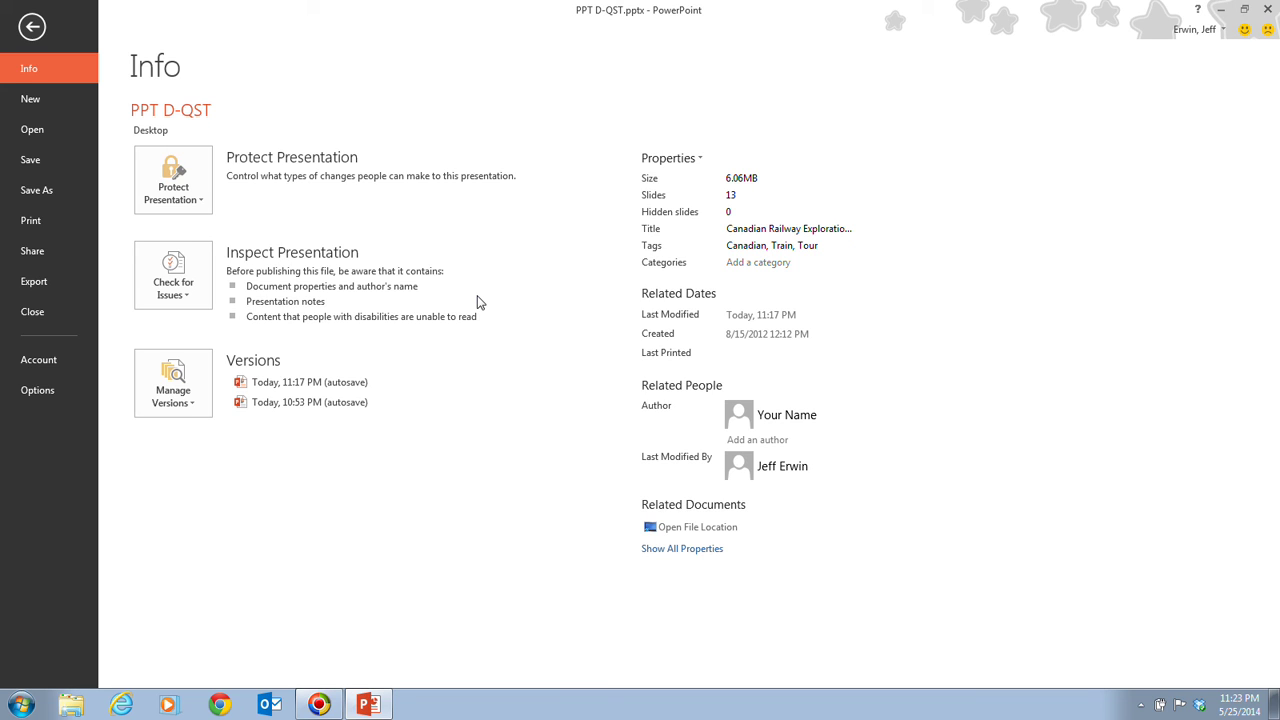
{"action": "left_click", "coordinate": [682, 549]}
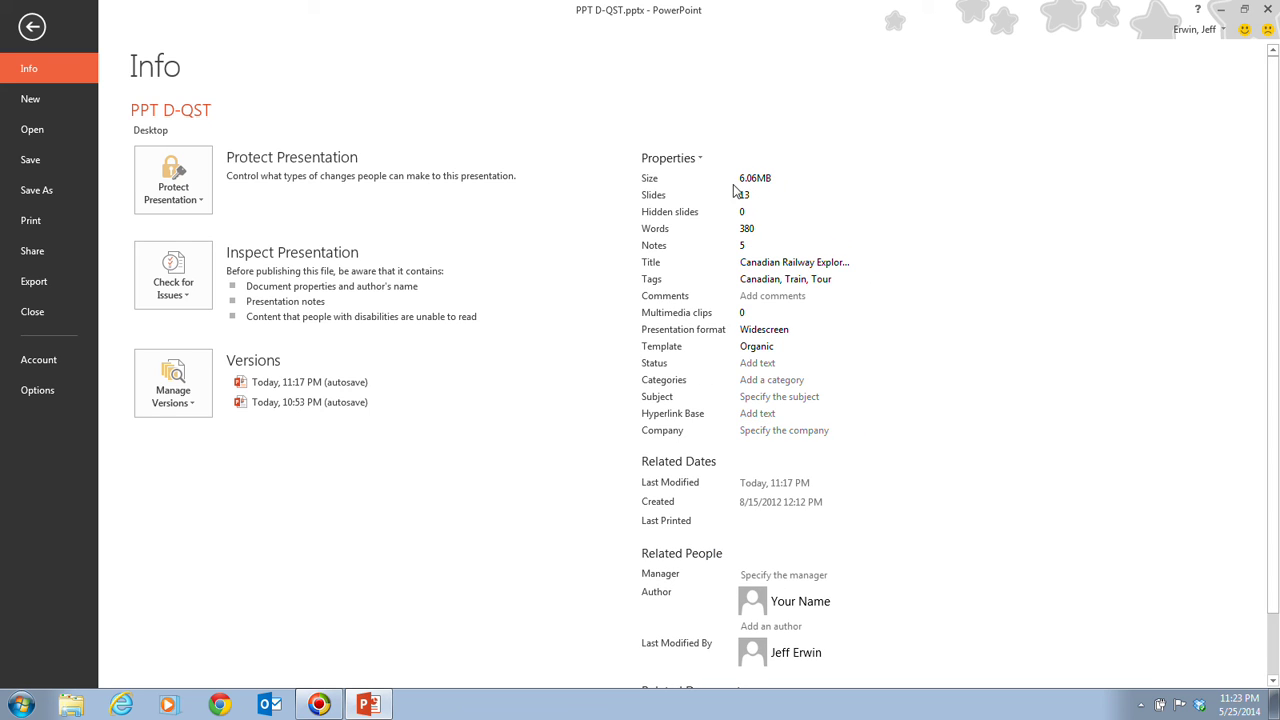
{"action": "left_click", "coordinate": [678, 170]}
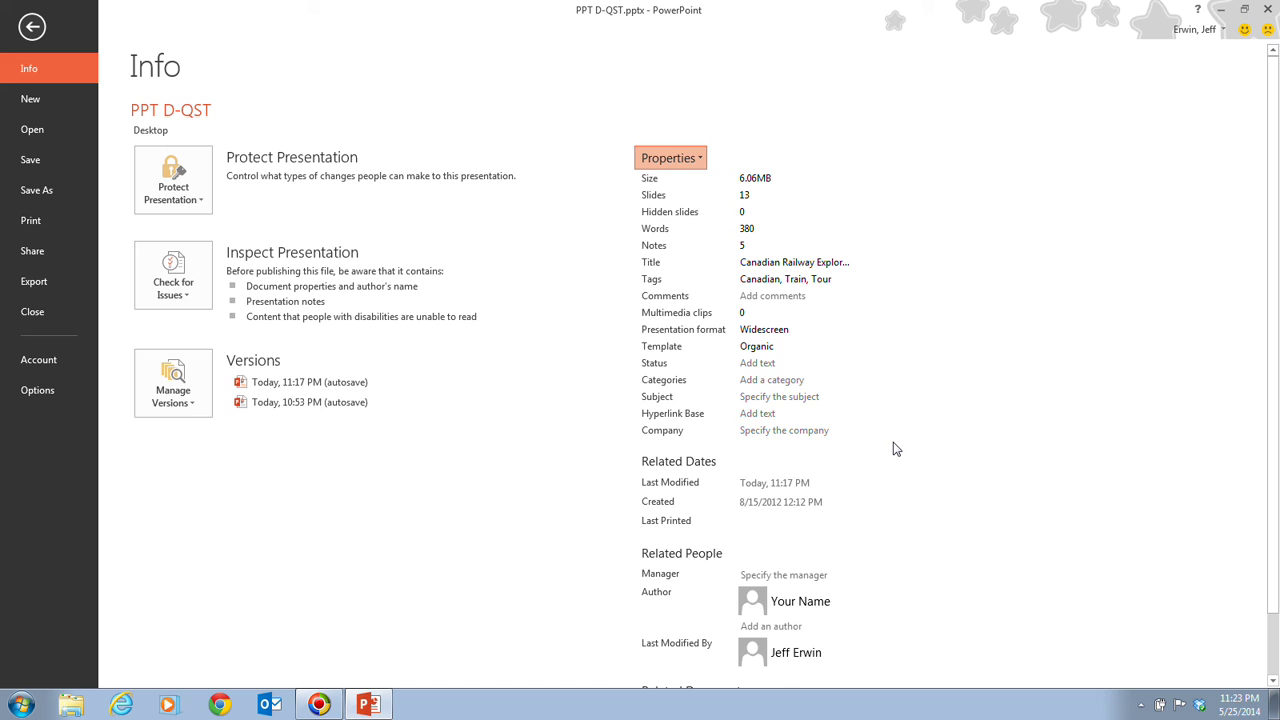
{"action": "left_click", "coordinate": [941, 286]}
{"action": "scroll", "coordinate": [941, 280], "scroll_direction": "down", "scroll_amount": 2}
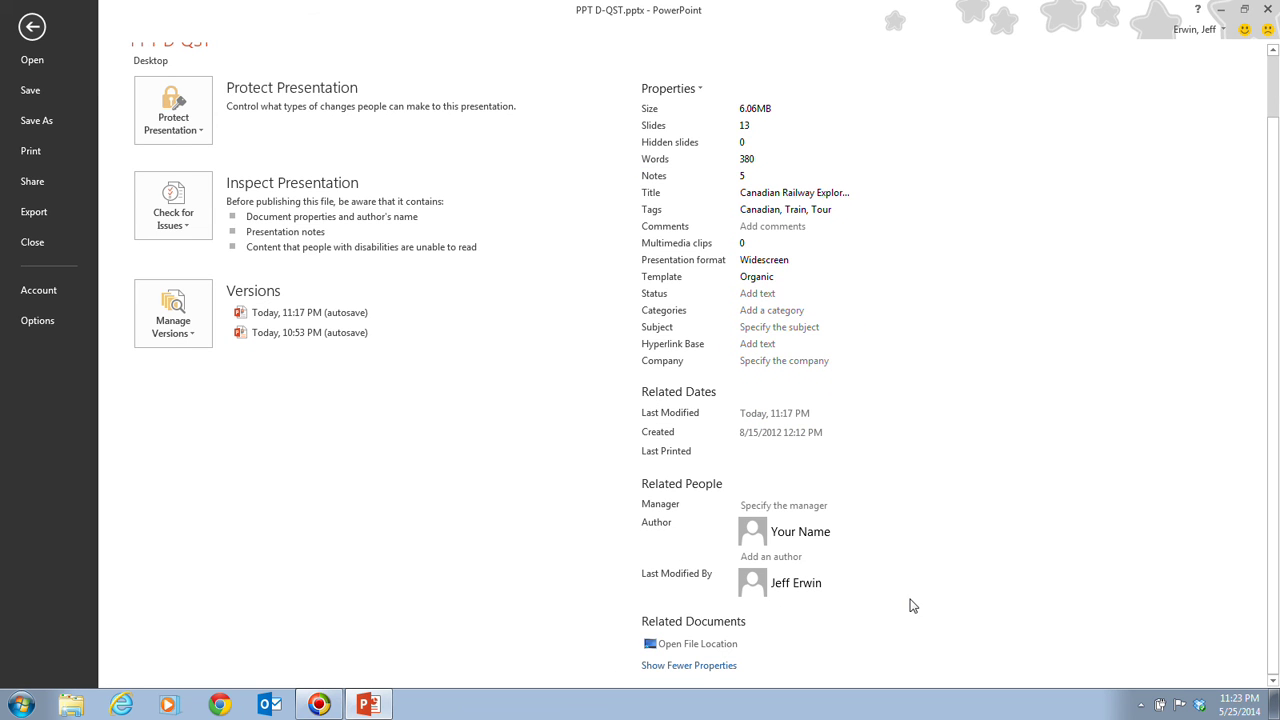
{"action": "scroll", "coordinate": [926, 500], "scroll_direction": "up", "scroll_amount": 2}
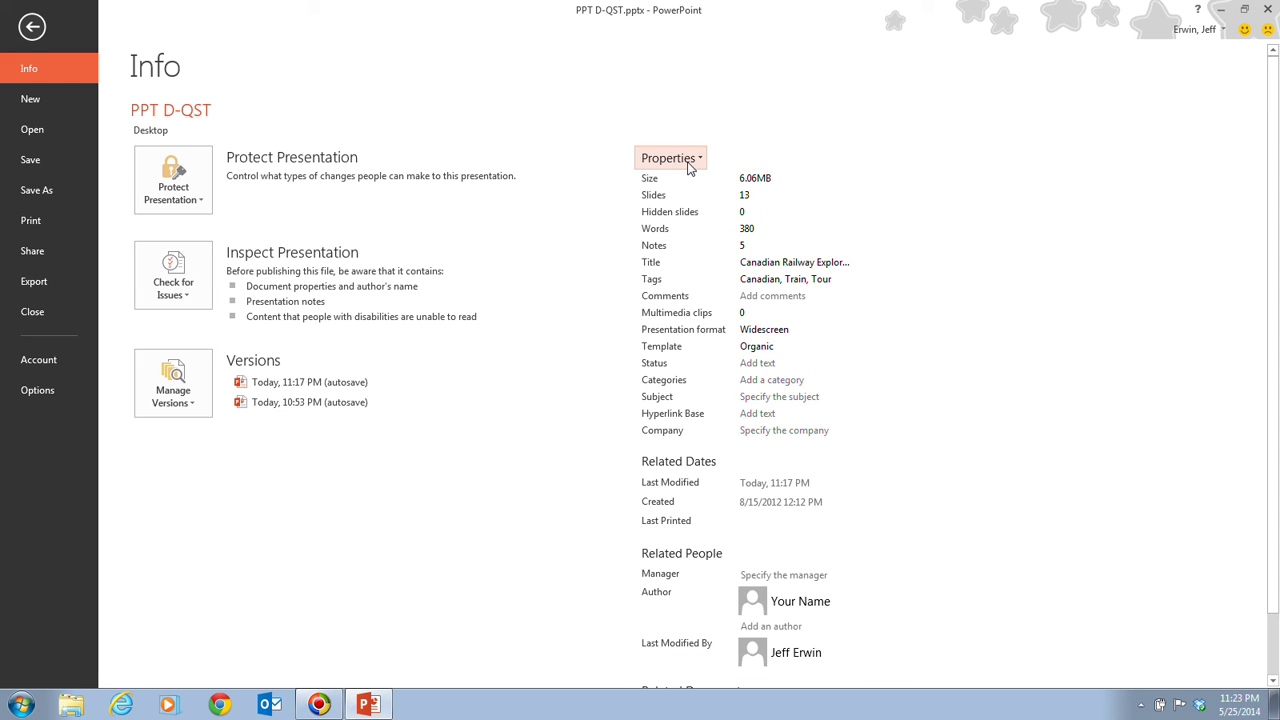
{"action": "left_click", "coordinate": [688, 166]}
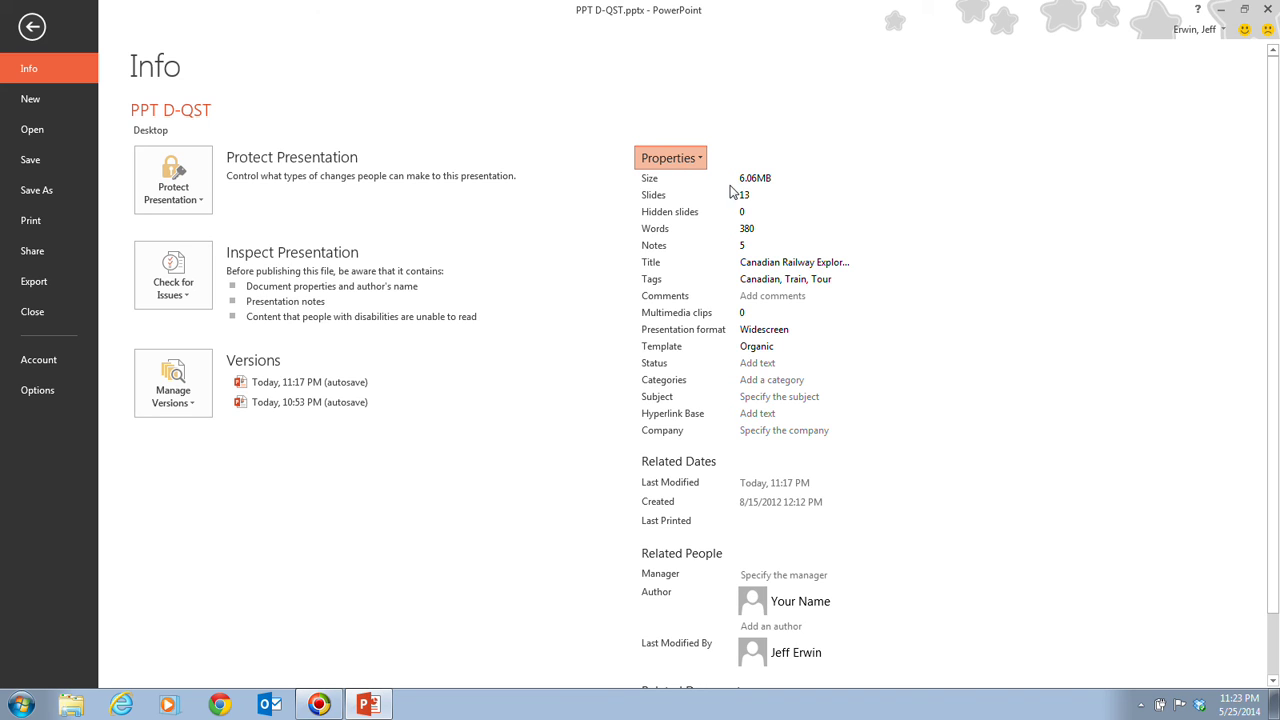
{"action": "key", "text": "Escape"}
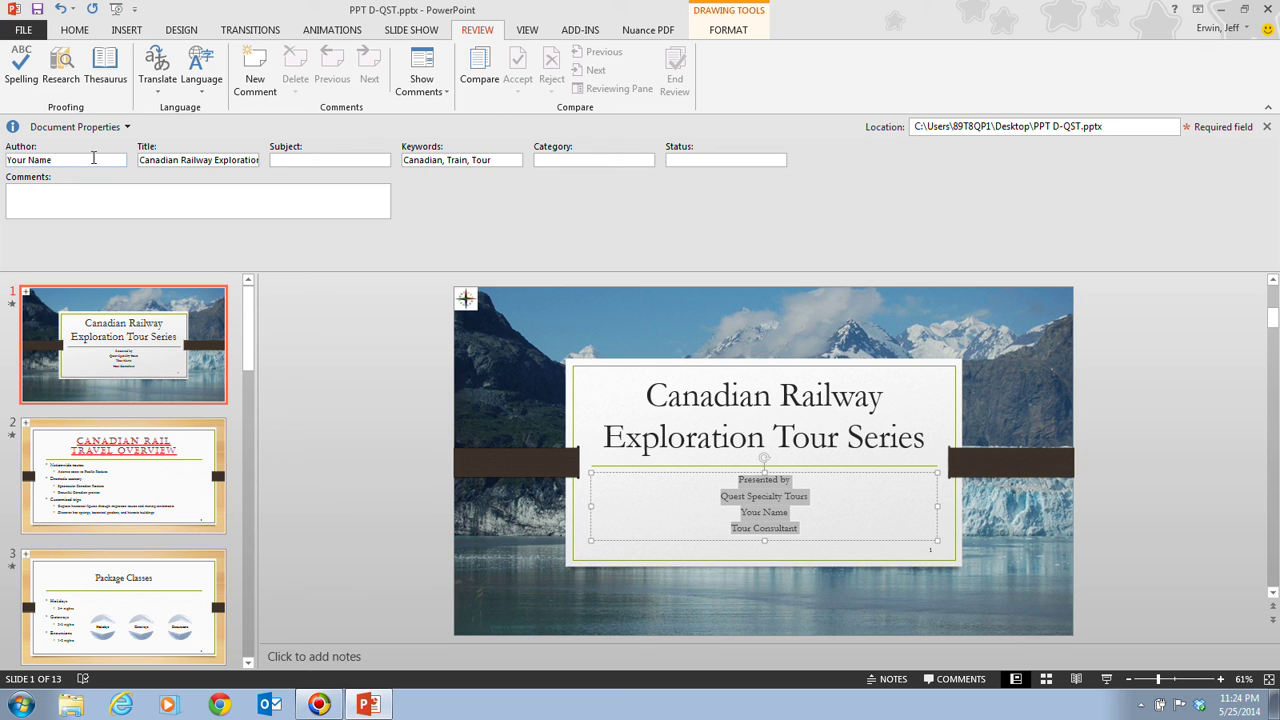
Step: Set the Subject to 'QST Tour Series' and the Category to 'Marketing'
{"action": "left_click", "coordinate": [351, 160]}
{"action": "type", "text": "QST Tour Series"}
{"action": "left_click", "coordinate": [473, 162]}
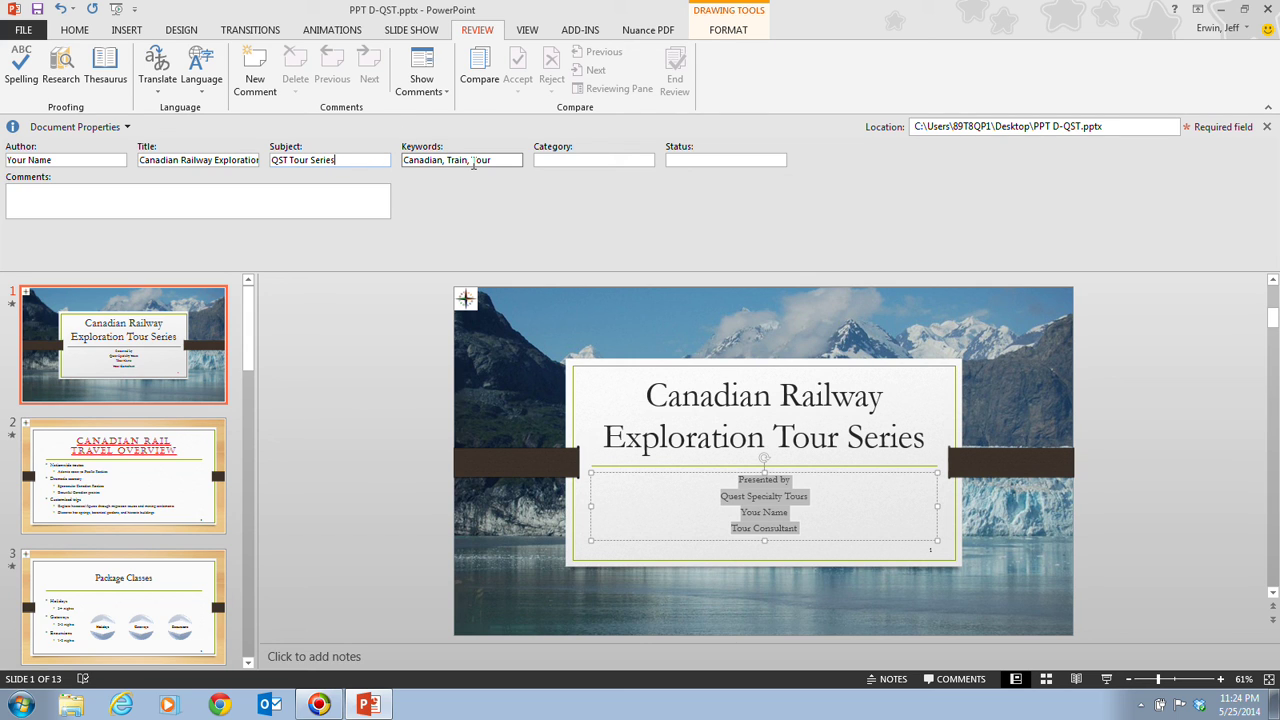
{"action": "left_click", "coordinate": [585, 160]}
{"action": "type", "text": "Marketing"}
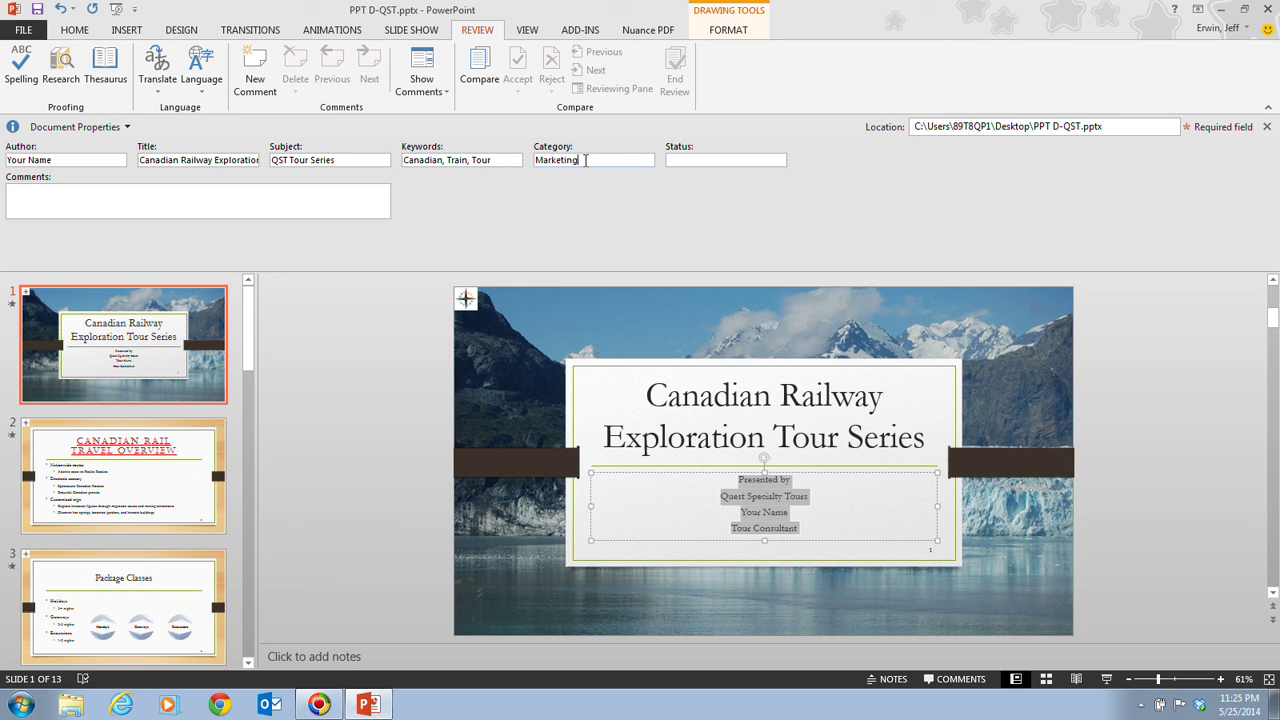
Step: Set the Status to 'First Draft' and the Comments to 'Prepared for company use only'
{"action": "key", "text": "Tab"}
{"action": "type", "text": "First Draft"}
{"action": "left_click", "coordinate": [203, 194]}
{"action": "type", "text": "Prepared for company use"}
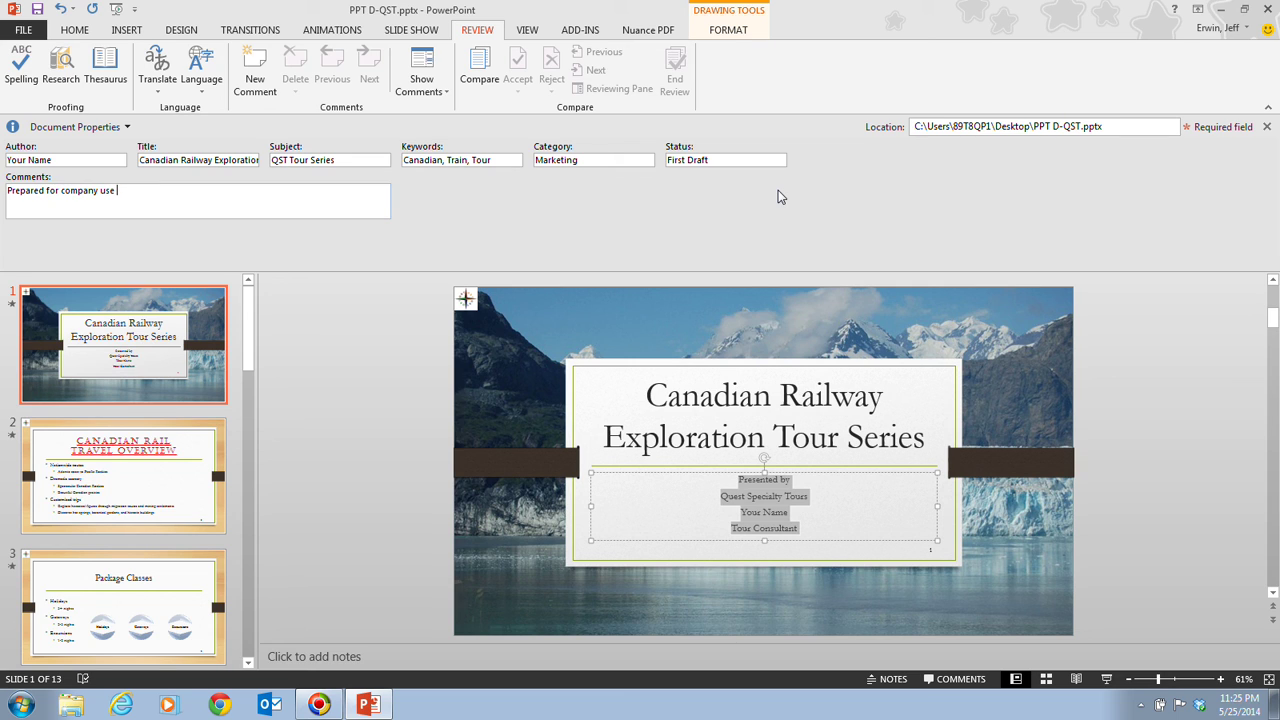
{"action": "type", "text": " only"}
Step: Close the Document Panel and return to the Info page to review the updated properties
{"action": "left_click", "coordinate": [1267, 129]}
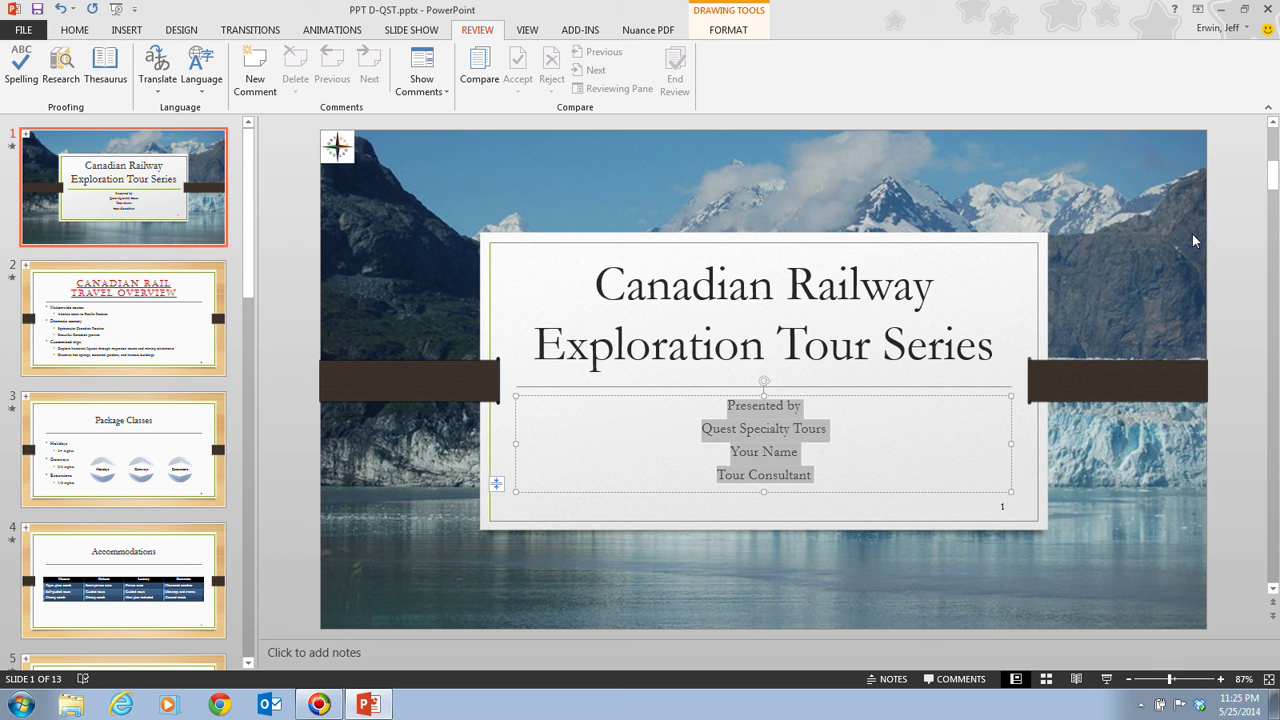
{"action": "left_click", "coordinate": [24, 30]}
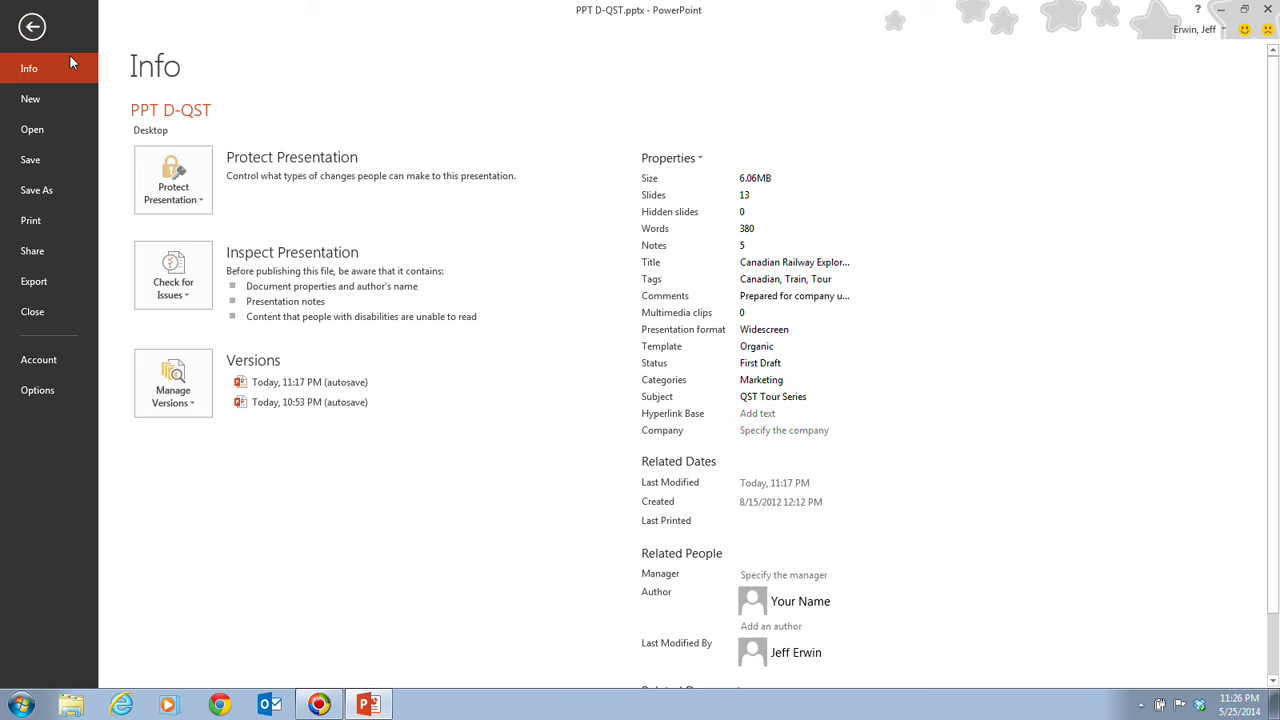
{"action": "scroll", "coordinate": [560, 214], "scroll_direction": "down", "scroll_amount": 2}
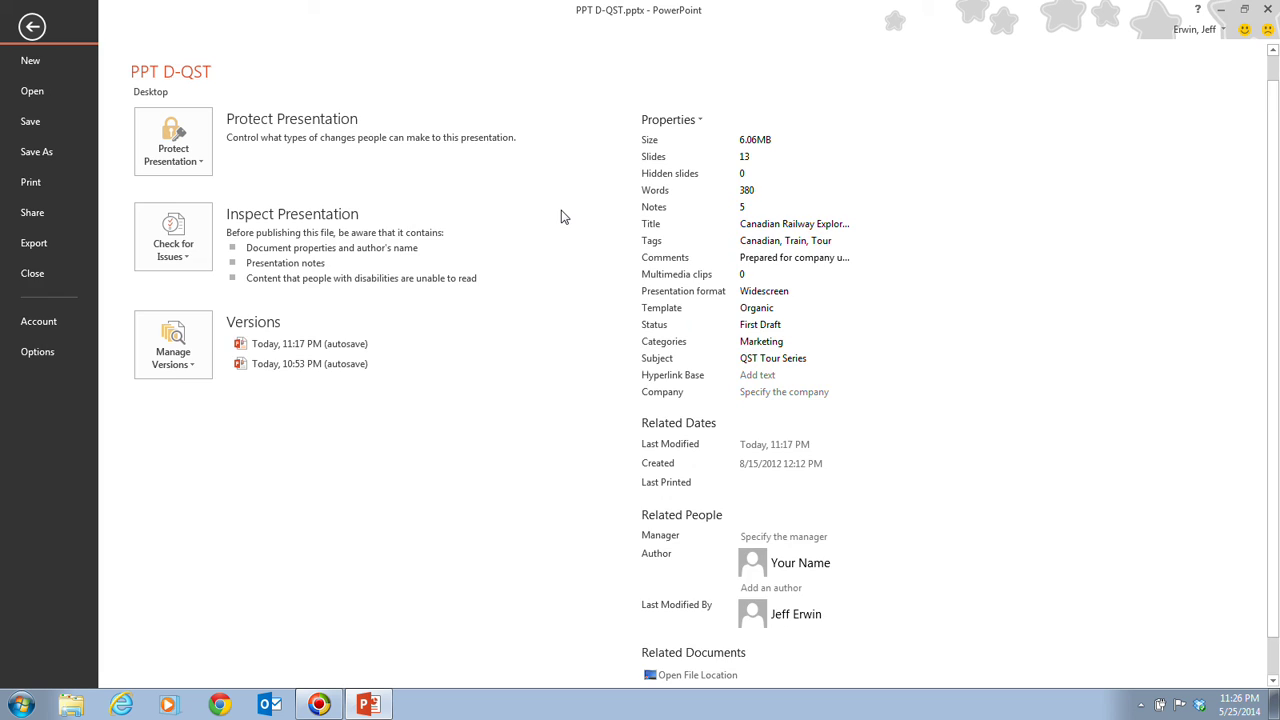
{"action": "scroll", "coordinate": [561, 224], "scroll_direction": "up", "scroll_amount": 2}
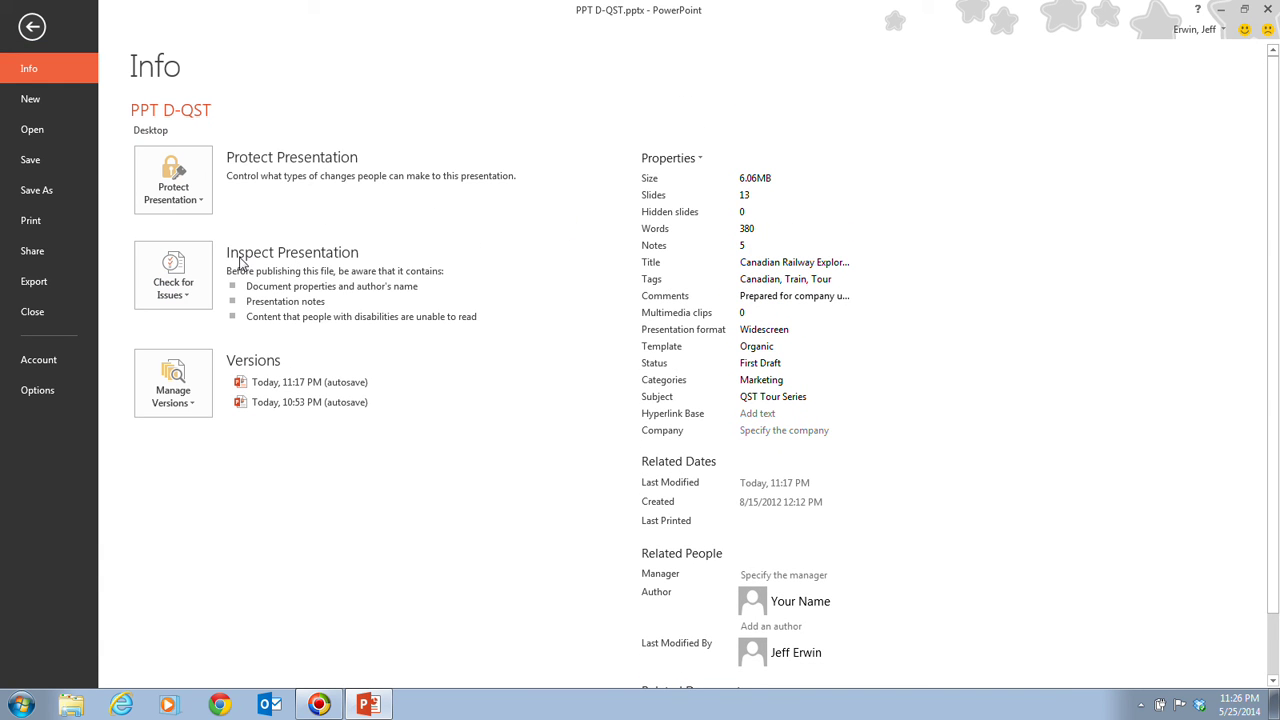
Step: Start Inspect Document from Check for Issues, saving the presentation first
{"action": "left_click", "coordinate": [184, 285]}
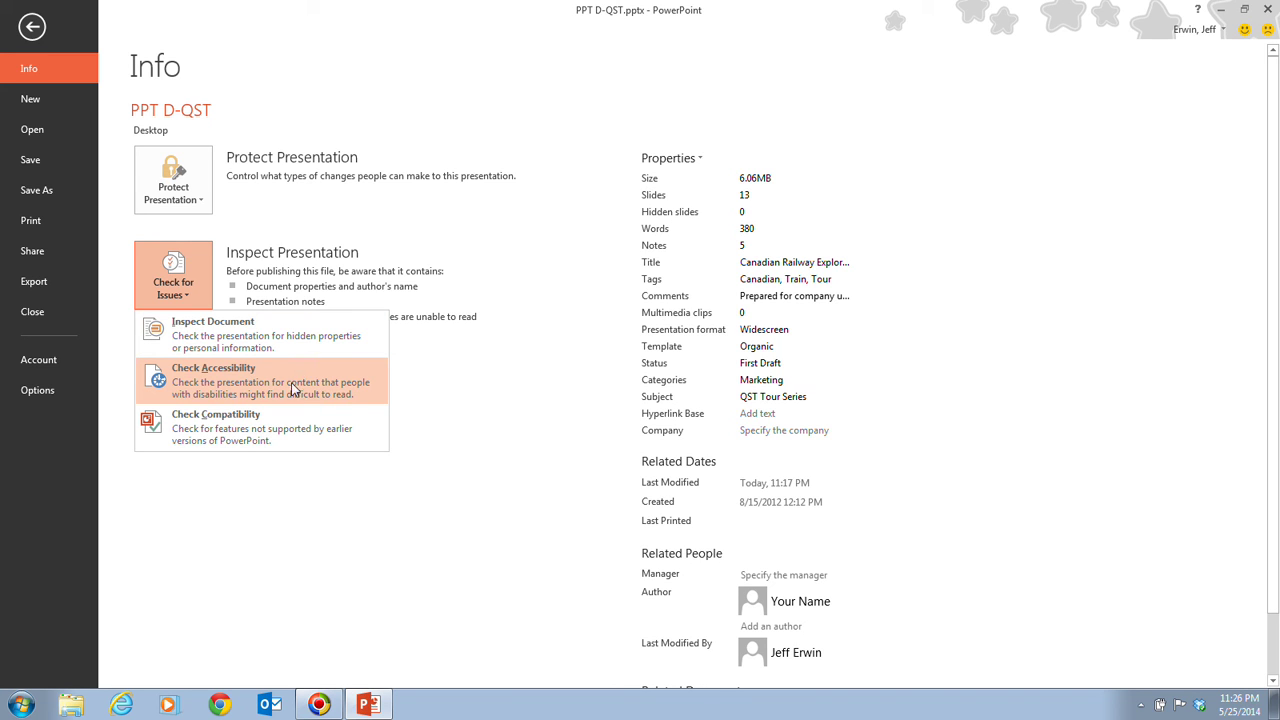
{"action": "left_click", "coordinate": [313, 340]}
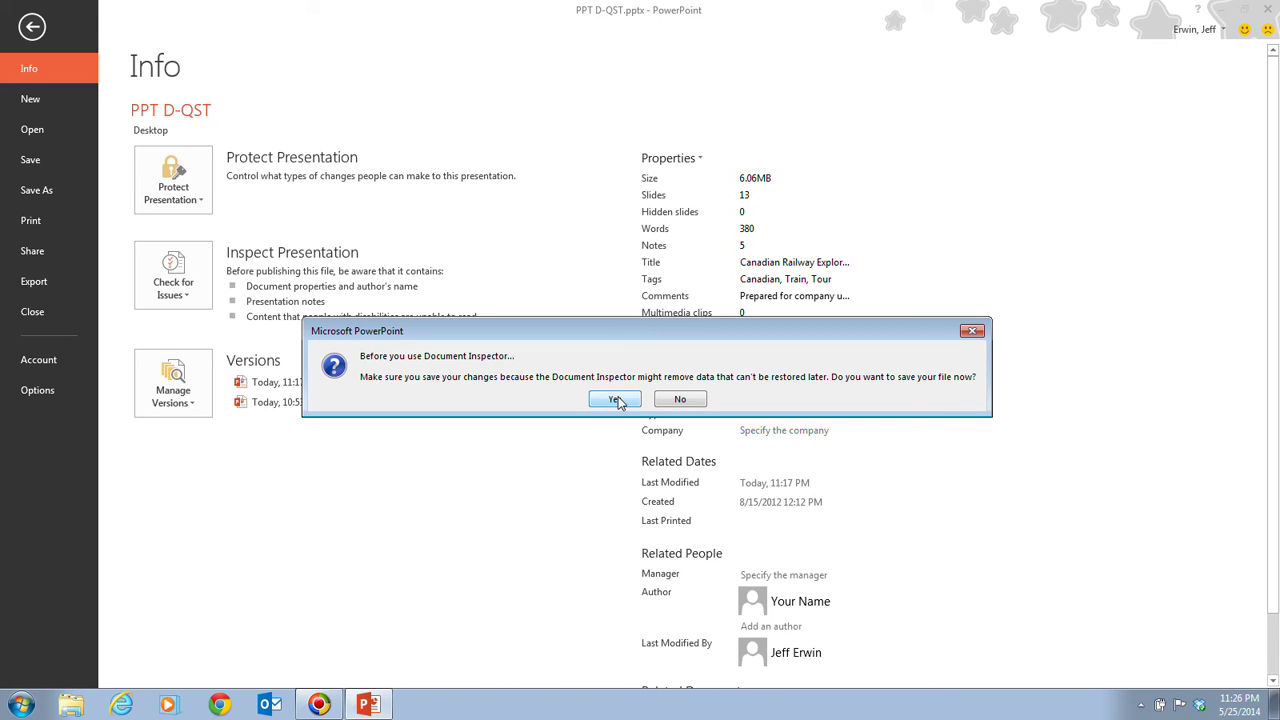
{"action": "left_click", "coordinate": [615, 399]}
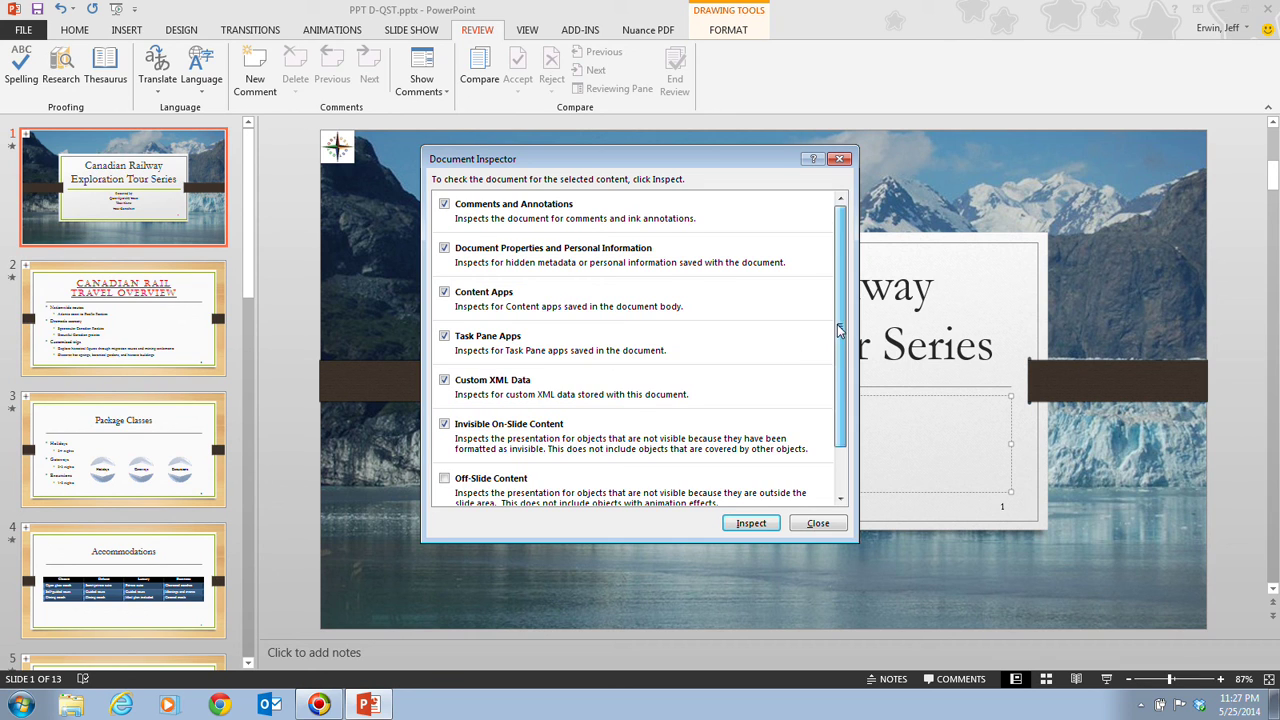
Step: Add Off-Slide Content to the Document Inspector checks and run the inspection
{"action": "left_click_drag", "start_coordinate": [843, 333], "coordinate": [850, 400]}
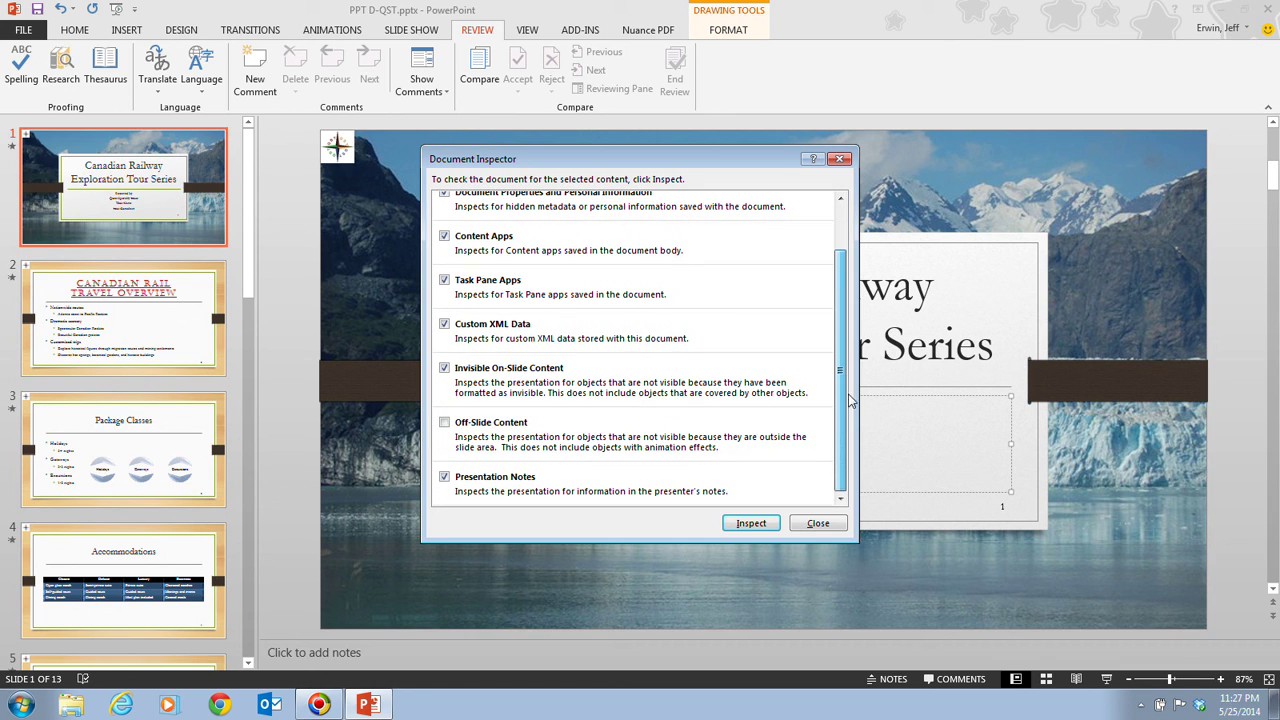
{"action": "left_click", "coordinate": [445, 424]}
{"action": "mouse_move", "coordinate": [841, 444]}
{"action": "left_mouse_down"}
{"action": "mouse_move", "coordinate": [841, 335]}
{"action": "mouse_move", "coordinate": [847, 440]}
{"action": "left_mouse_up"}
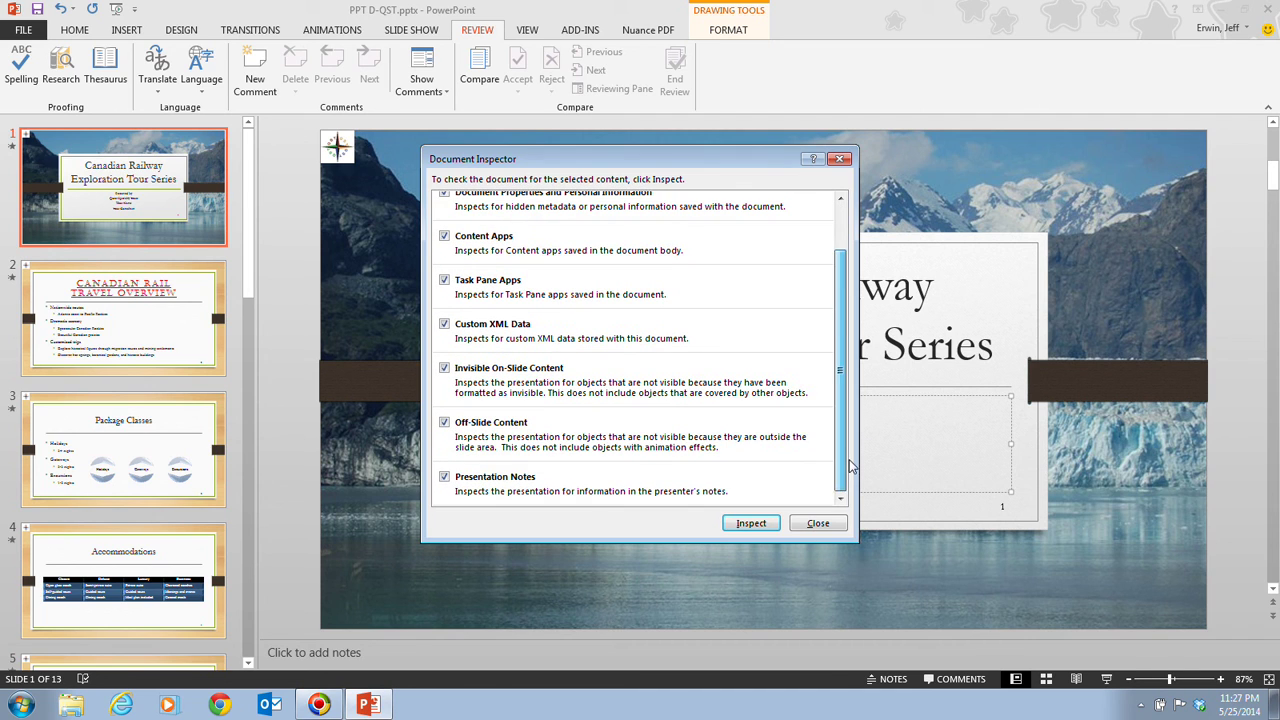
{"action": "left_click", "coordinate": [752, 524]}
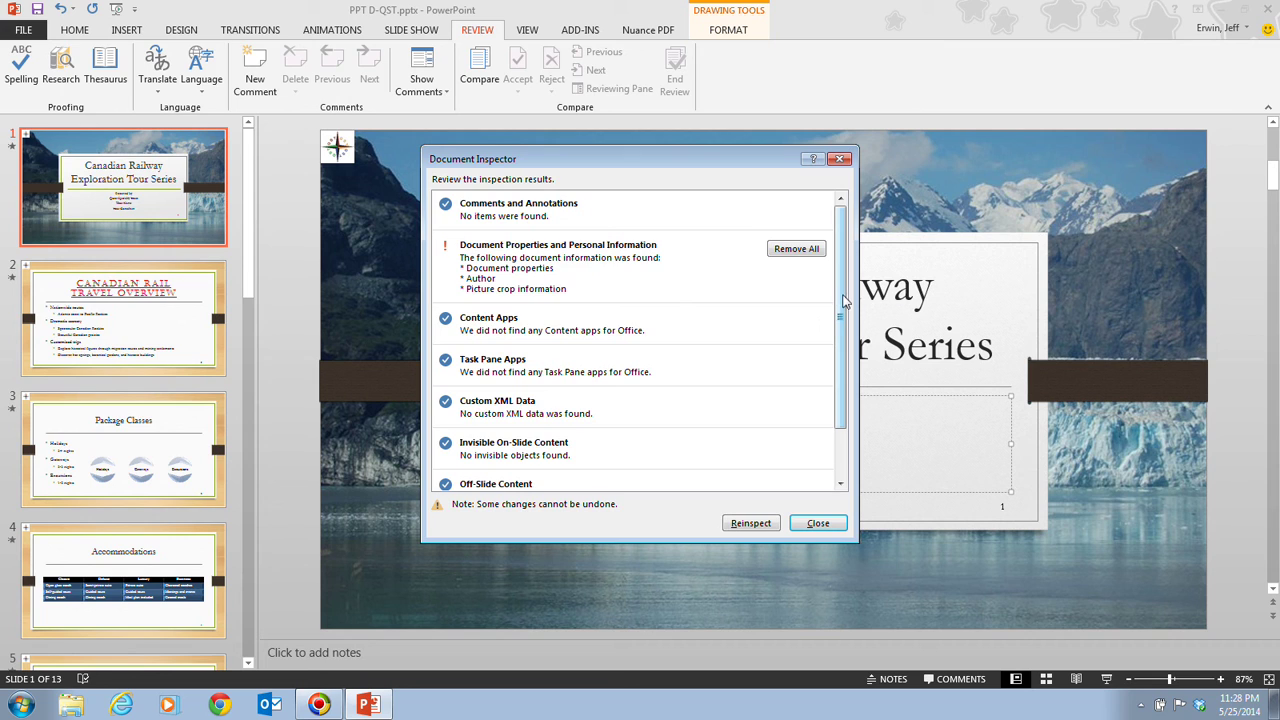
Step: Remove all Presentation Notes found by the inspection and close the Document Inspector
{"action": "left_click_drag", "start_coordinate": [843, 300], "coordinate": [840, 355]}
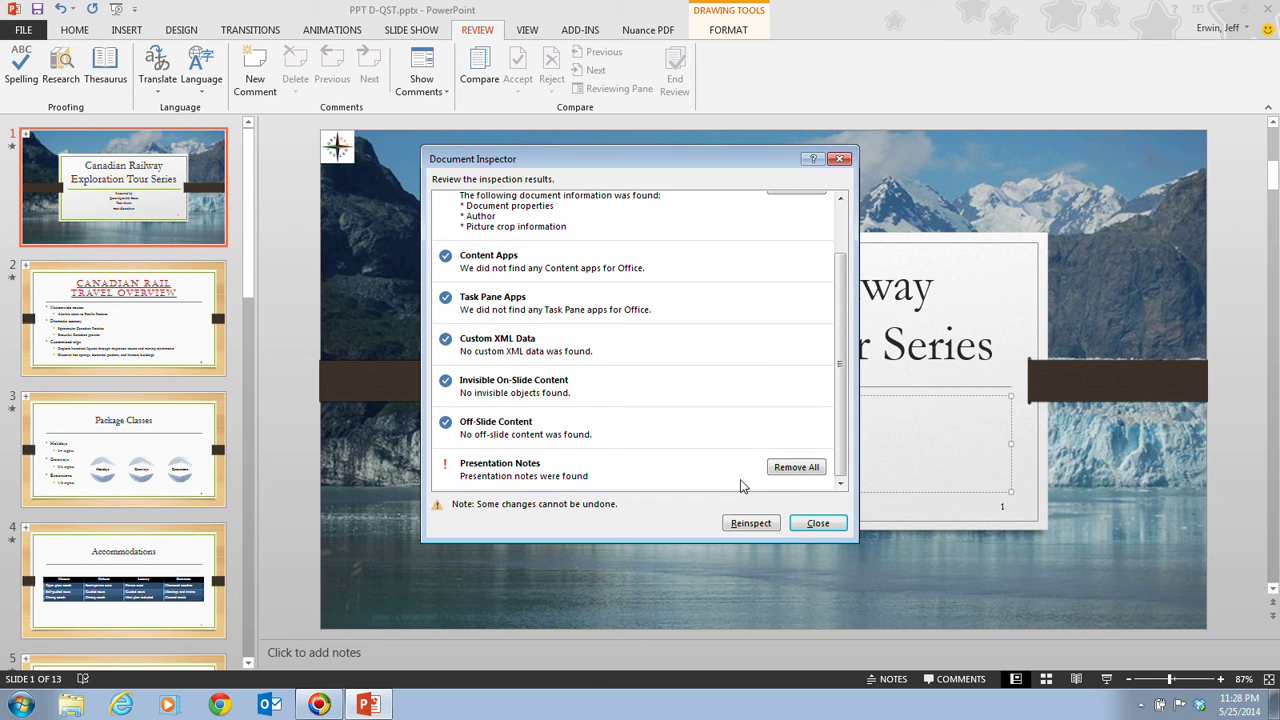
{"action": "left_click", "coordinate": [797, 468]}
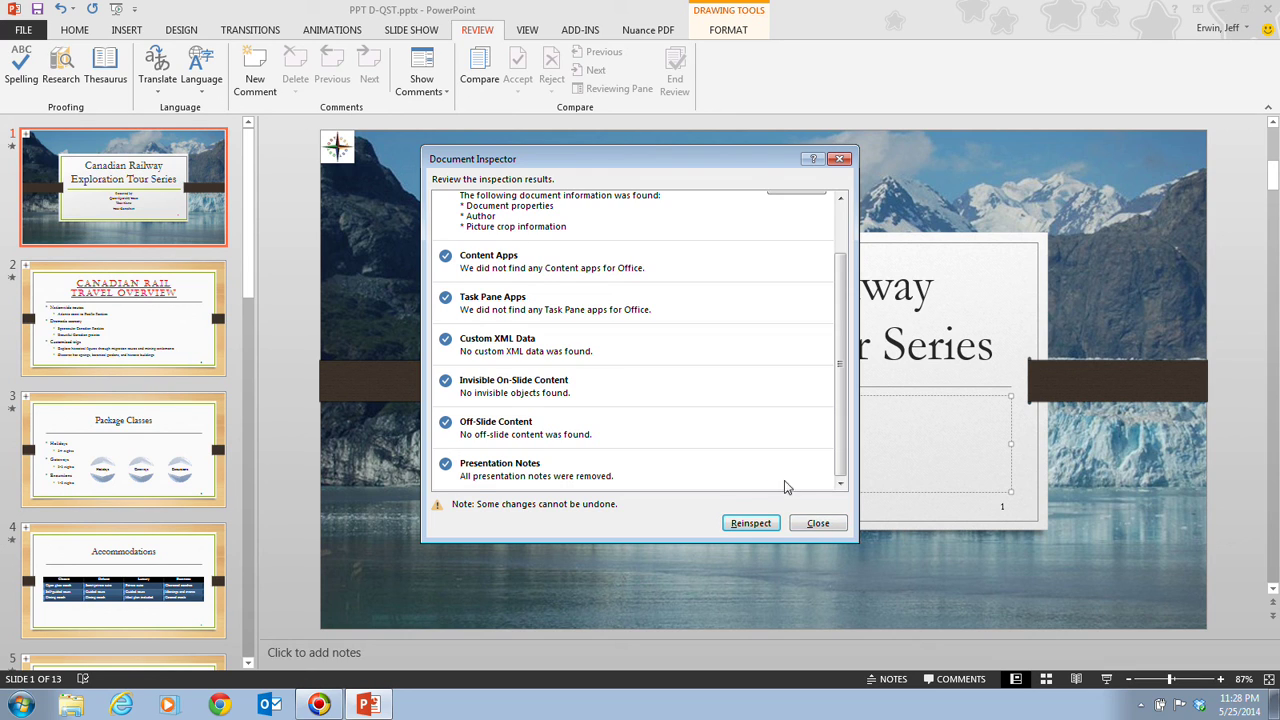
{"action": "left_click", "coordinate": [818, 523]}
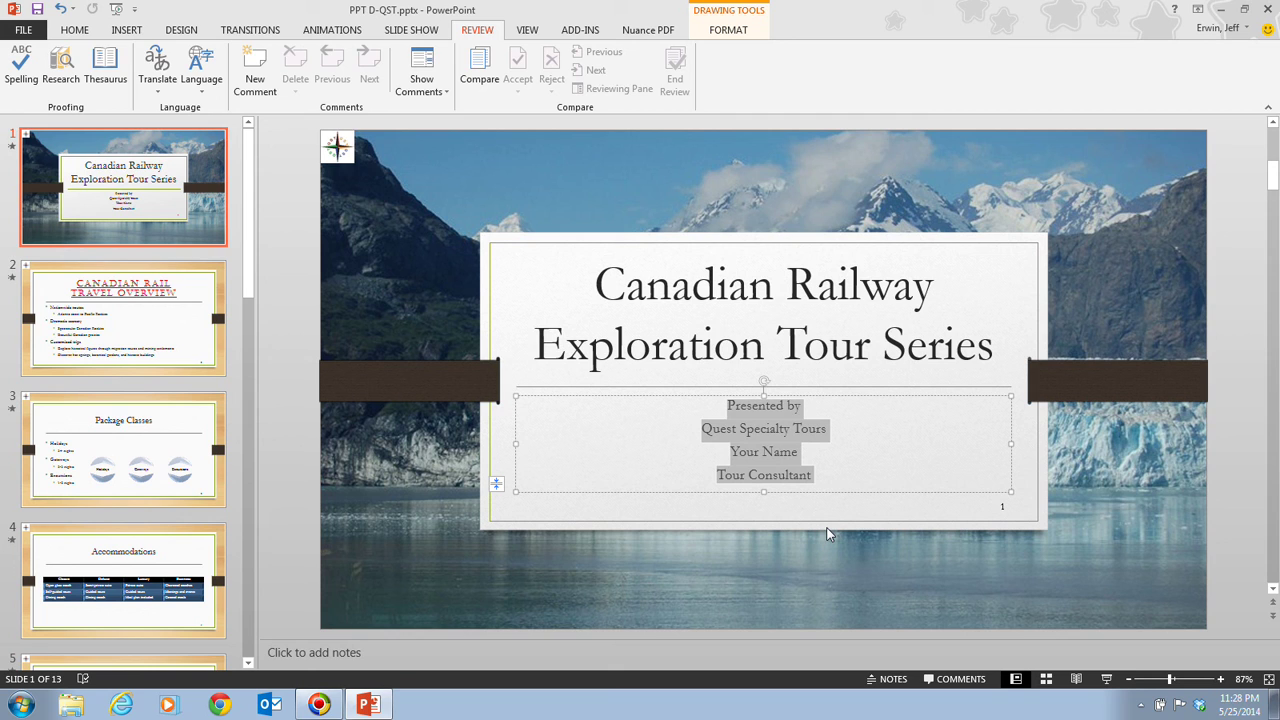
Step: Mark the presentation as final via Protect Presentation and confirm the save
{"action": "left_click", "coordinate": [28, 30]}
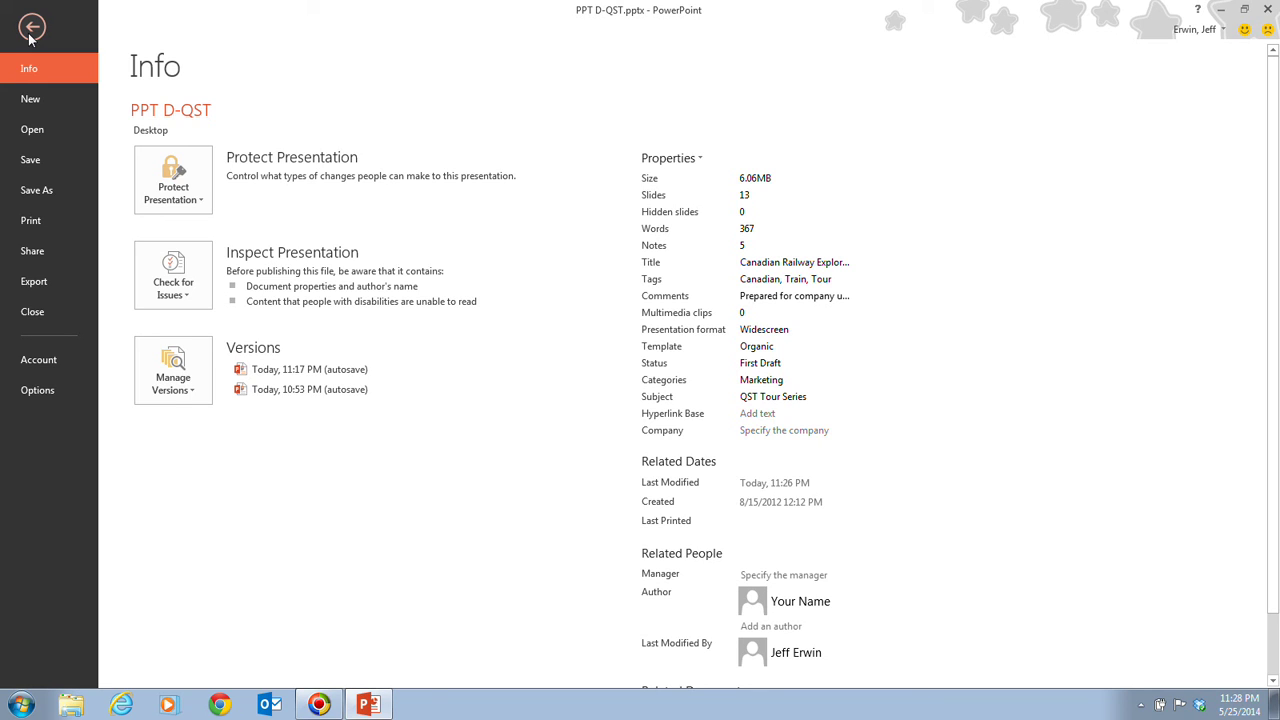
{"action": "left_click", "coordinate": [170, 190]}
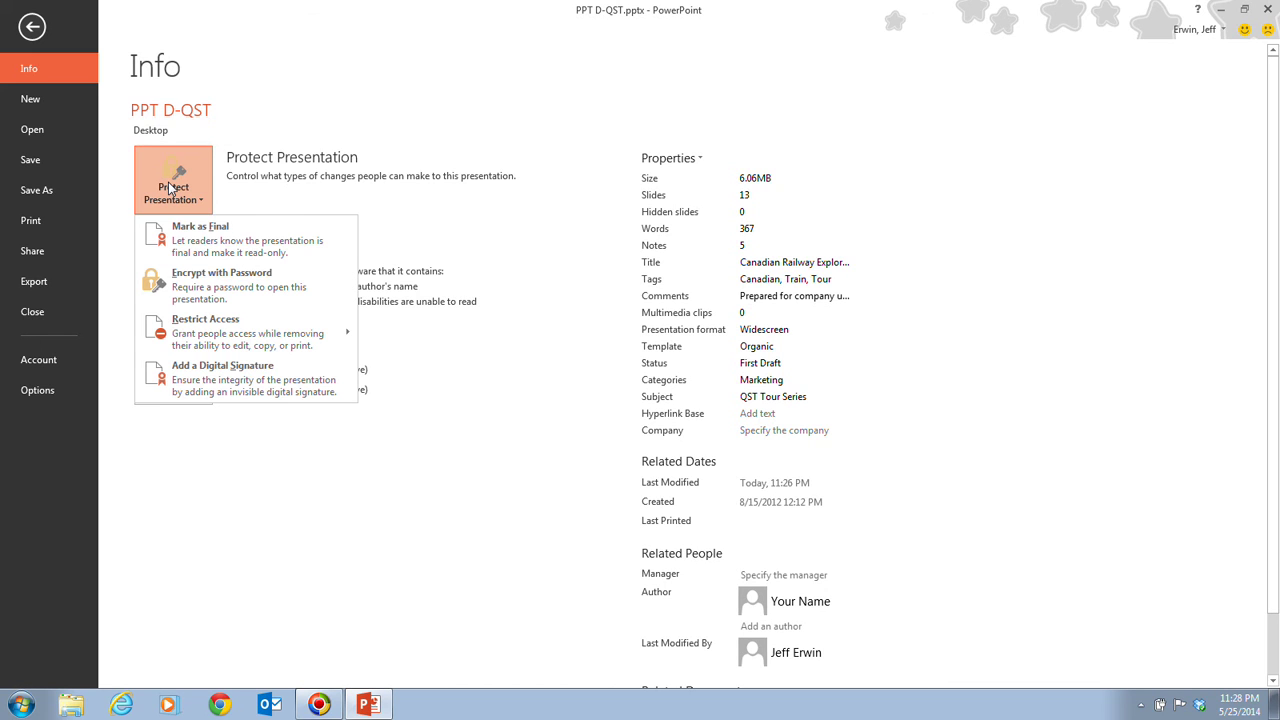
{"action": "left_click", "coordinate": [222, 245]}
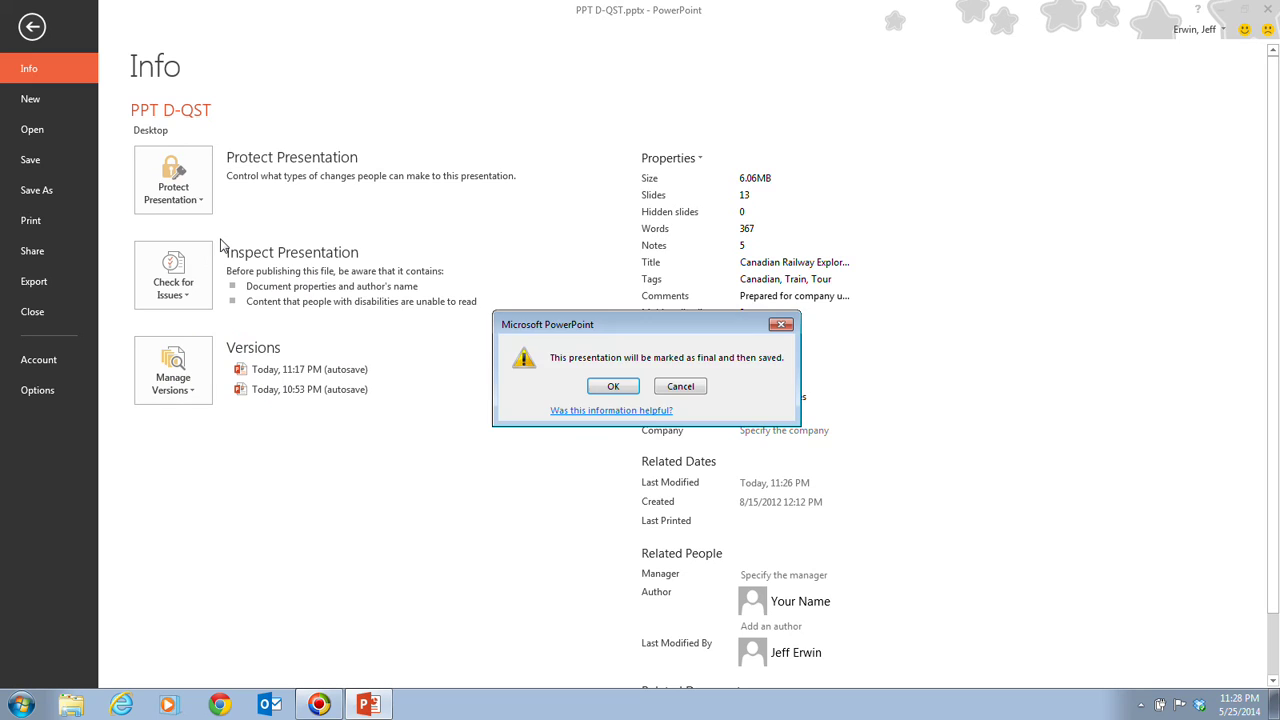
{"action": "left_click", "coordinate": [614, 387]}
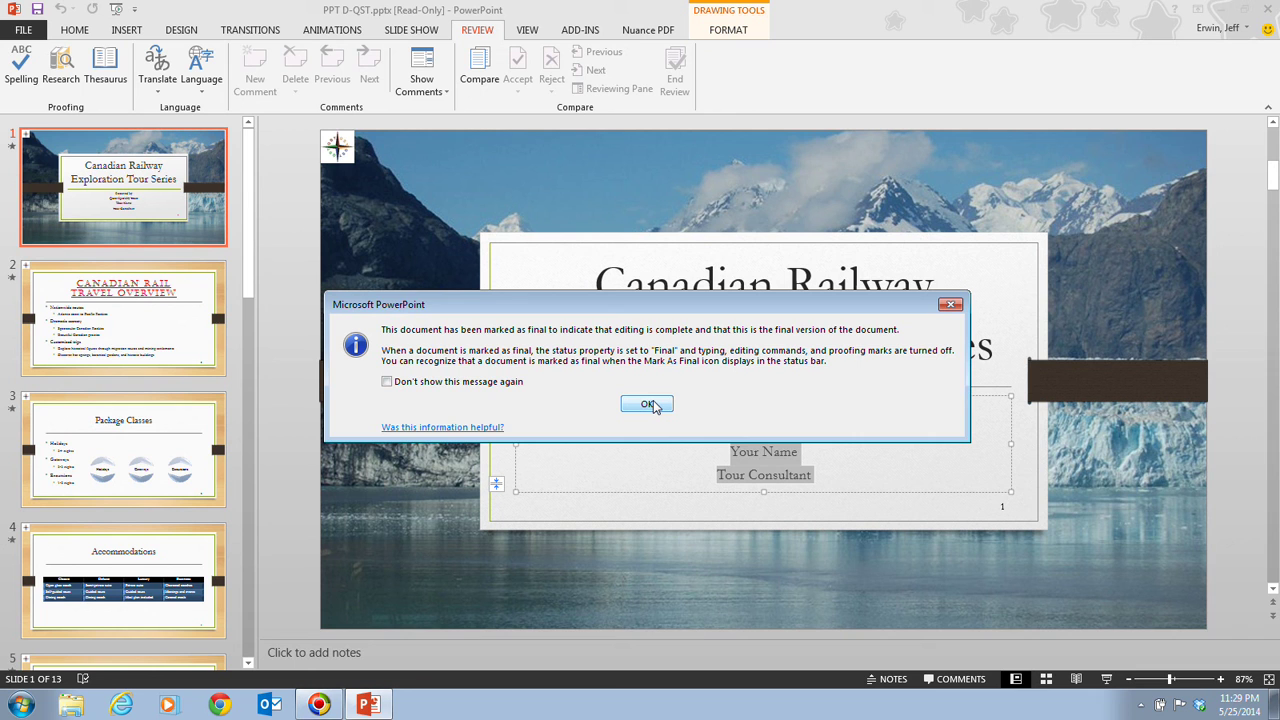
Step: Dismiss the notice that the presentation is marked as final
{"action": "left_click", "coordinate": [648, 404]}
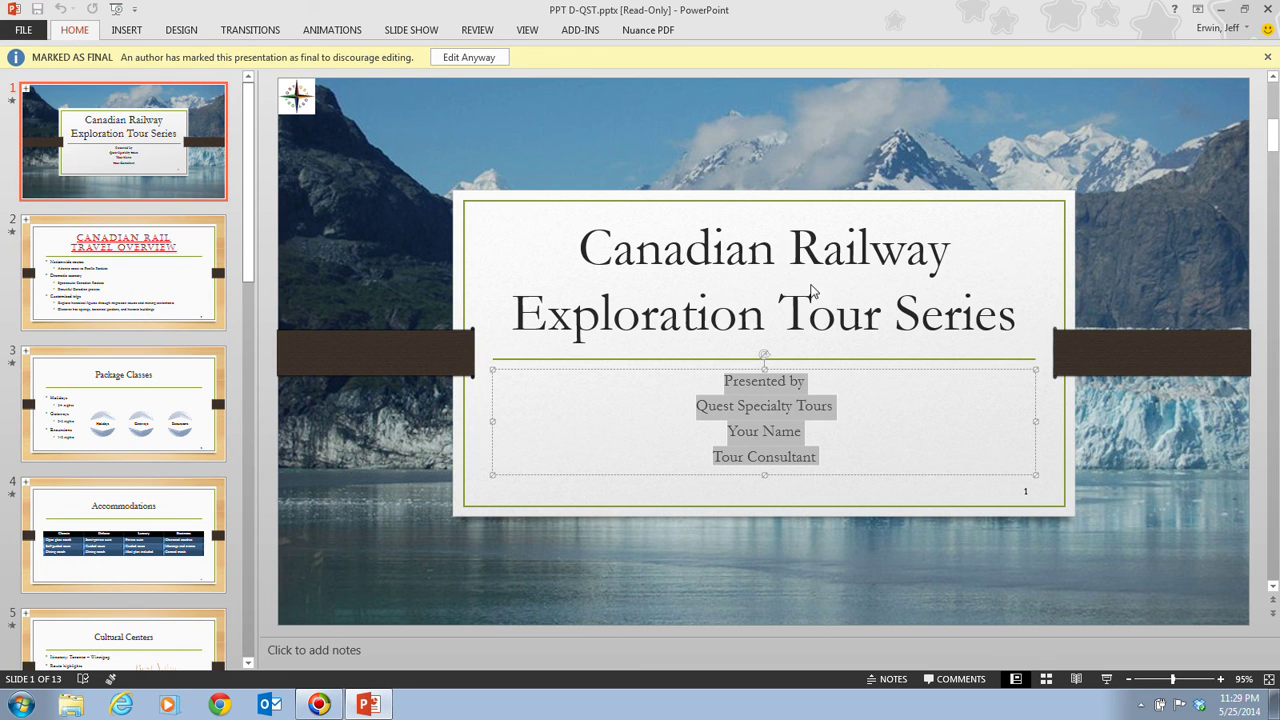
{"action": "left_click", "coordinate": [726, 255]}
{"action": "double_click", "coordinate": [848, 272]}
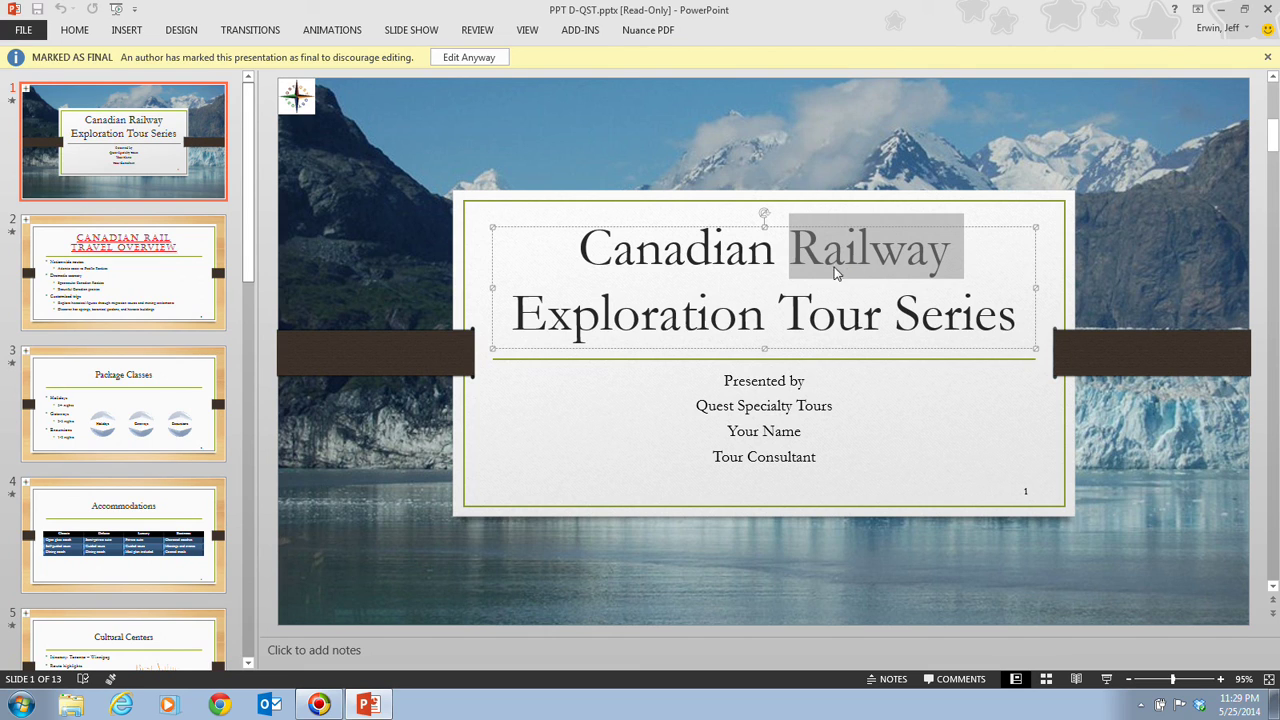
{"action": "left_click_drag", "start_coordinate": [578, 248], "coordinate": [950, 327]}
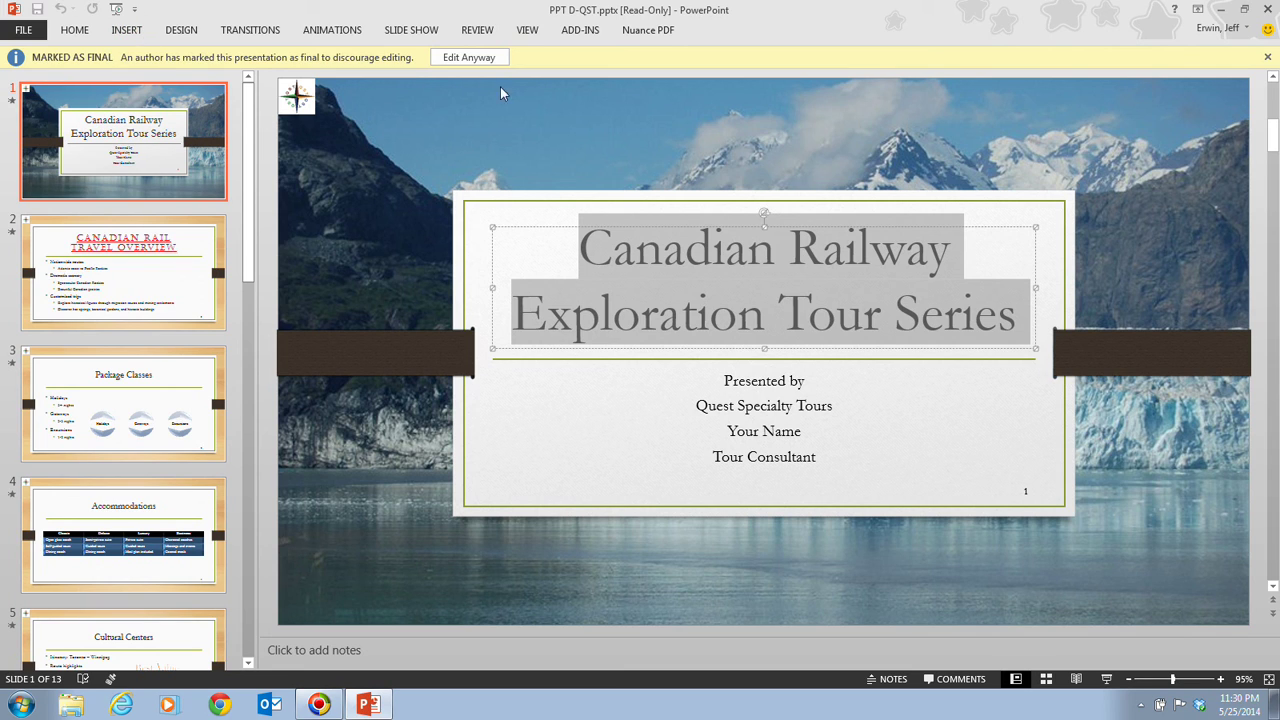
Step: Choose Edit Anyway to re-enable editing, then save PPT D-QST.pptx
{"action": "left_click", "coordinate": [470, 57]}
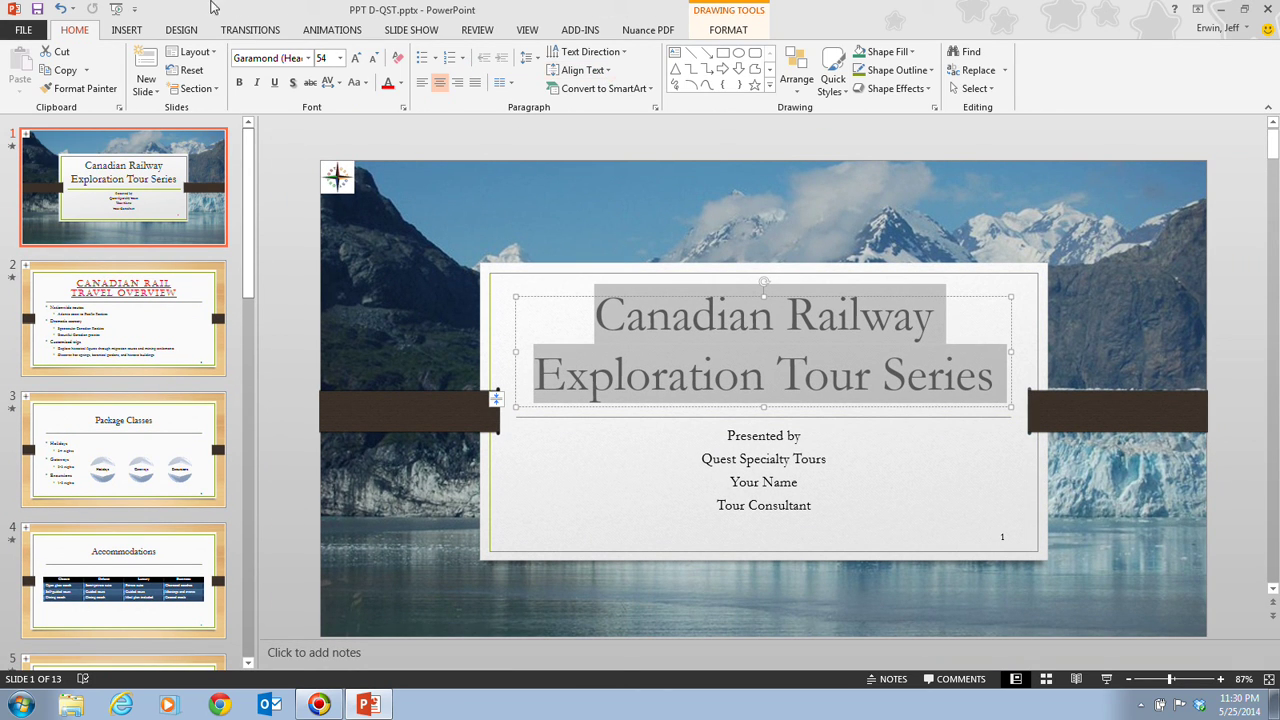
{"action": "left_click", "coordinate": [37, 9]}
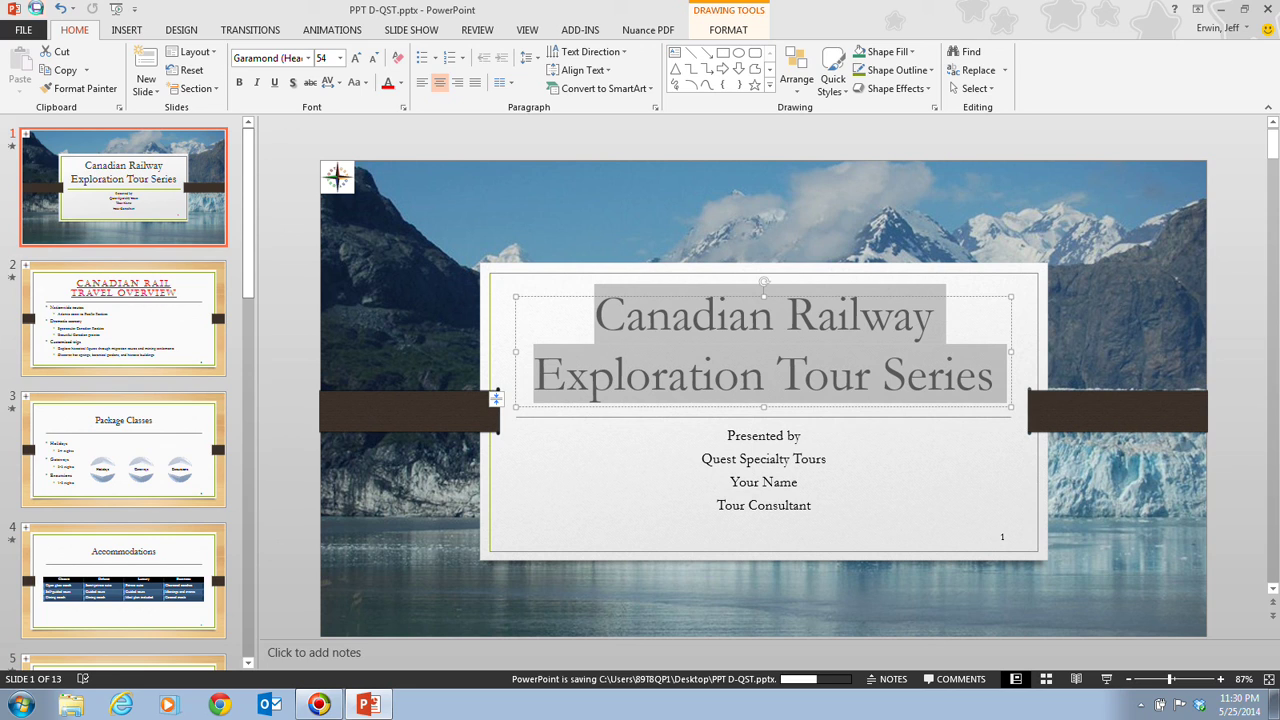